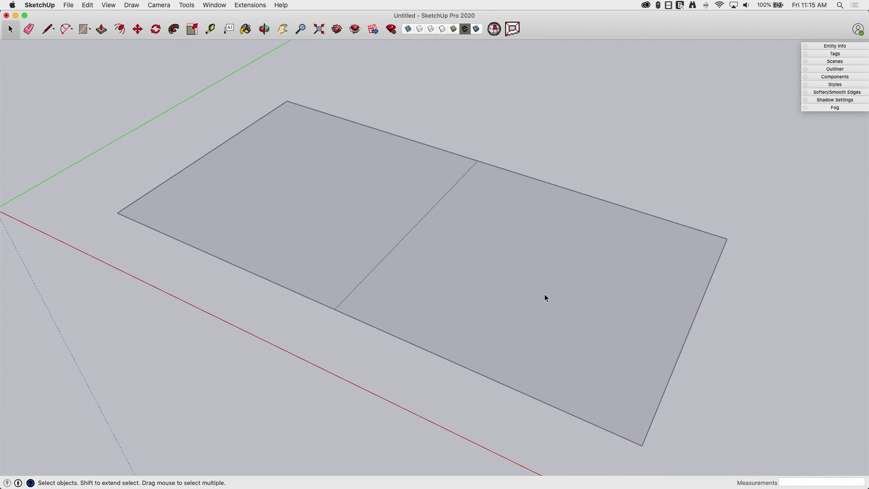
middle_click_drag(333, 156, 491, 130)
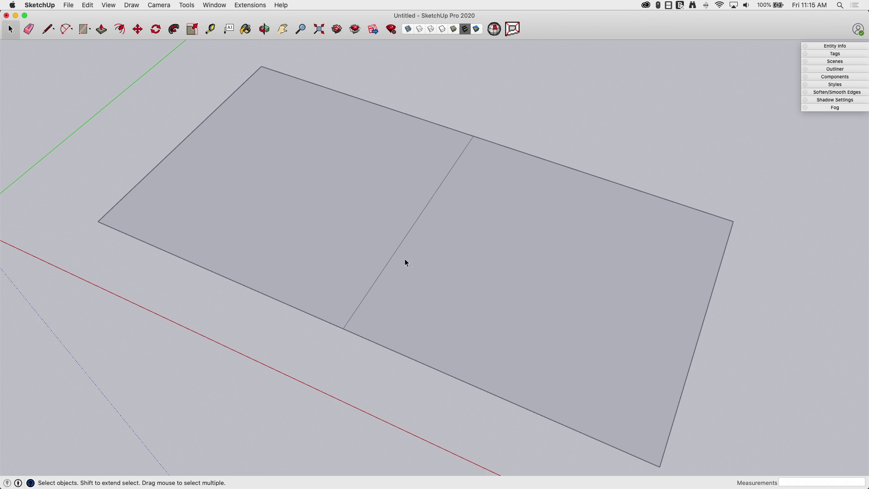
triple_click(385, 200)
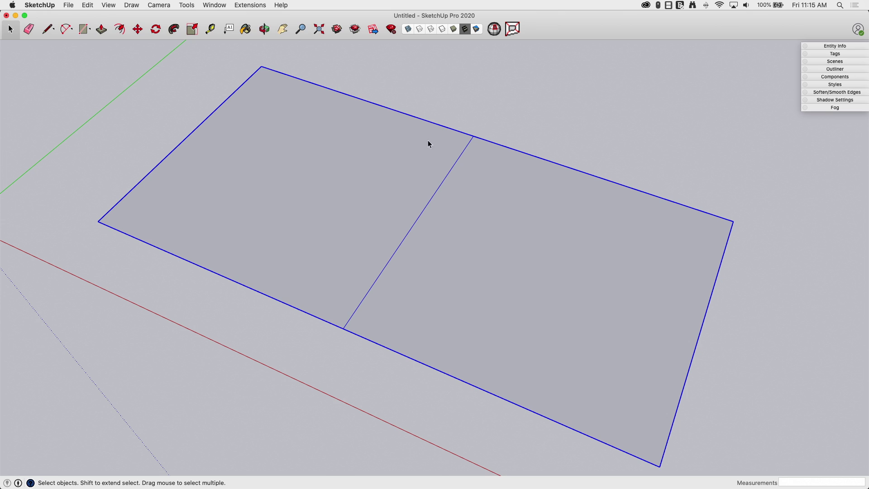
left_click(547, 111)
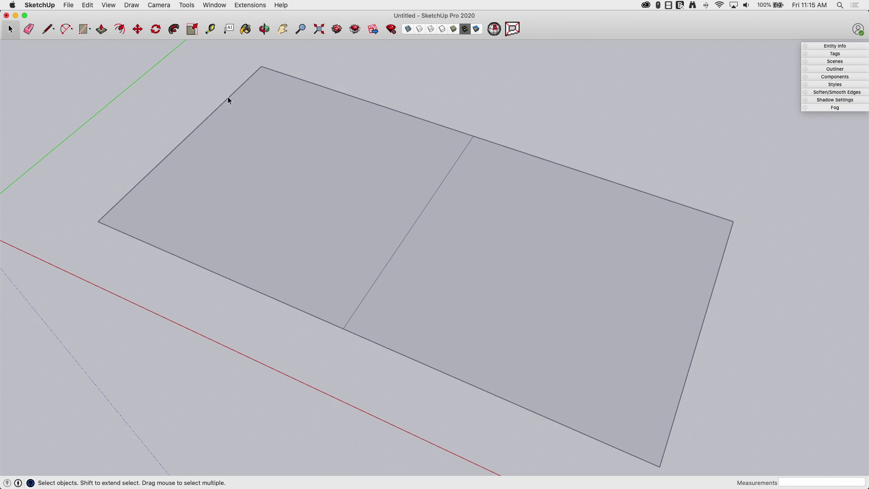
- Draw a degree-3 Bezier curve between two diagonally opposite corners of the first rectangle, using its other two corners as control points
left_click(131, 5)
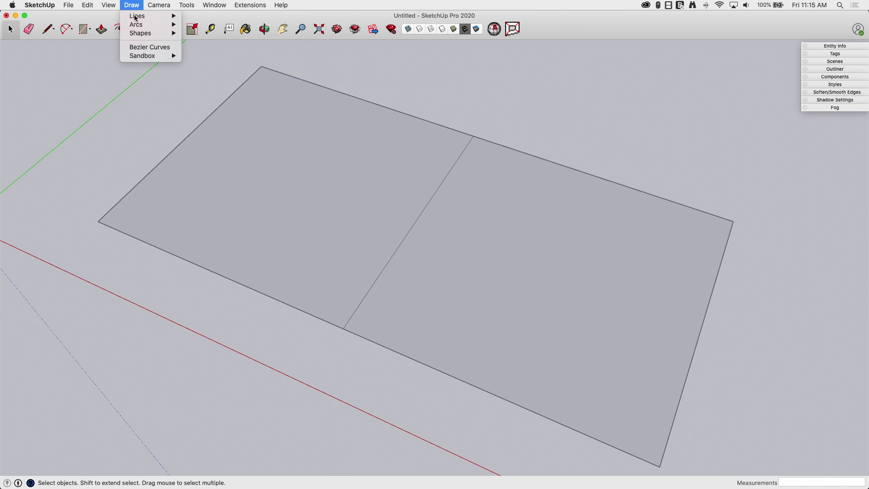
left_click(147, 47)
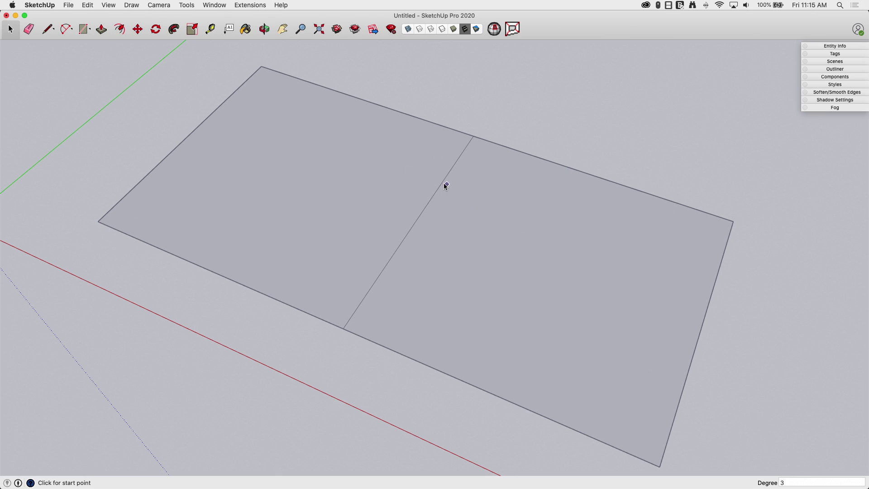
left_click(98, 222)
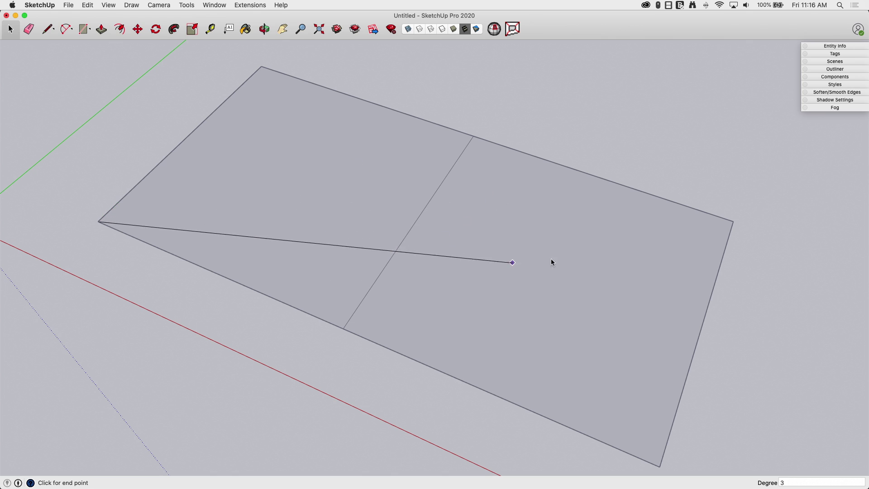
left_click(734, 222)
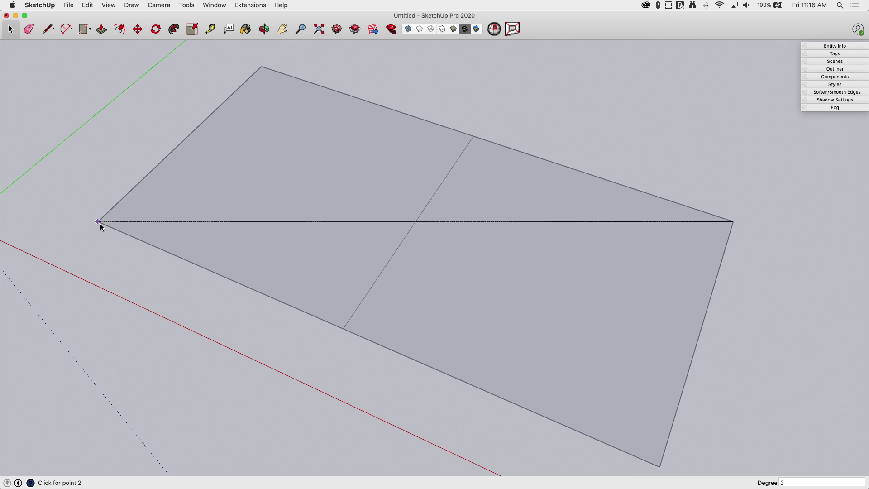
left_click(261, 67)
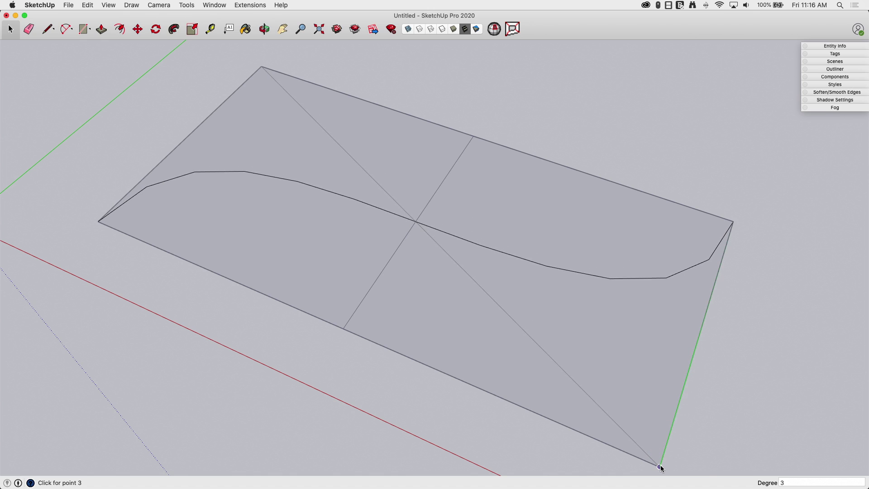
key("Return")
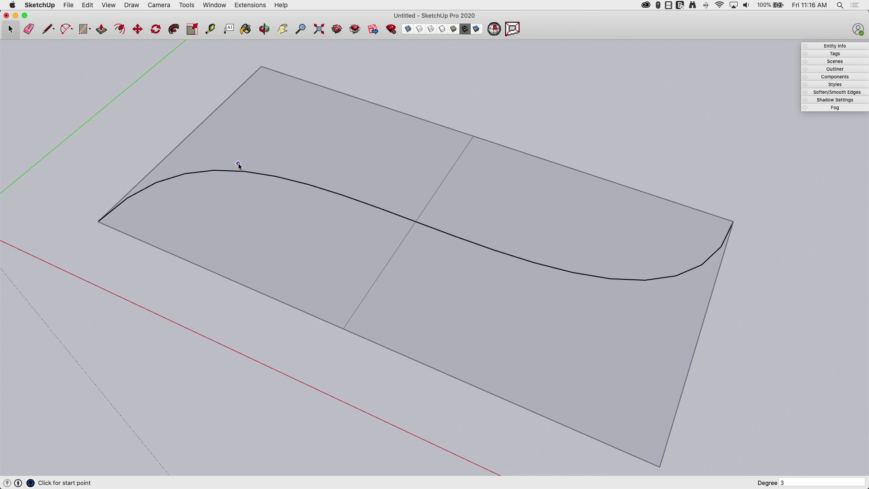
- Select the Bezier curve on the first rectangle and examine its entity information, including segments and length
scroll(239, 166, "down", 3)
middle_click_drag(233, 161, 299, 230)
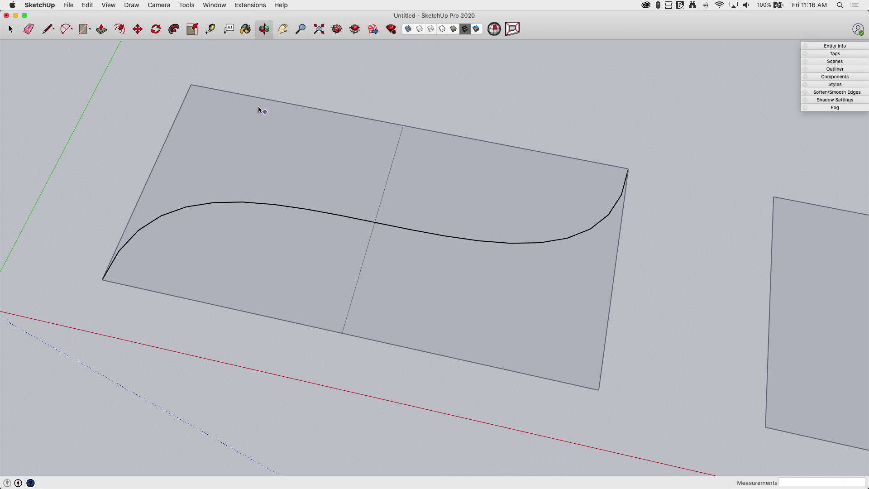
left_click(11, 29)
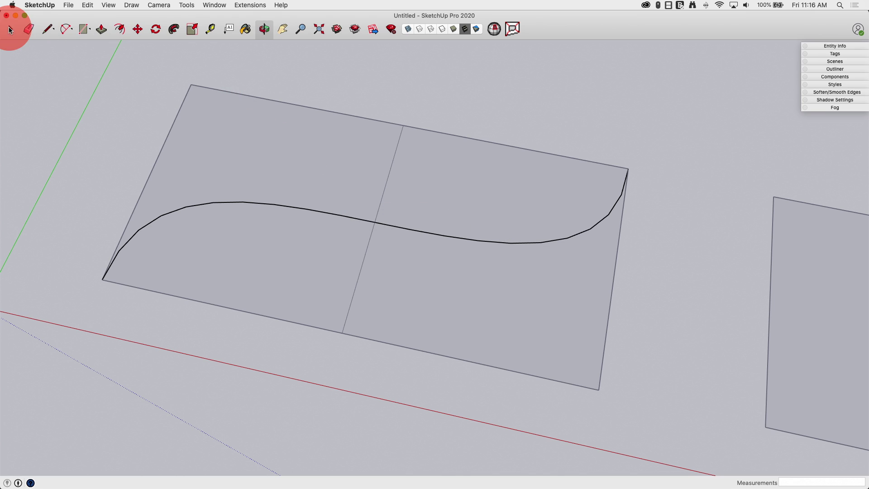
left_click(339, 215)
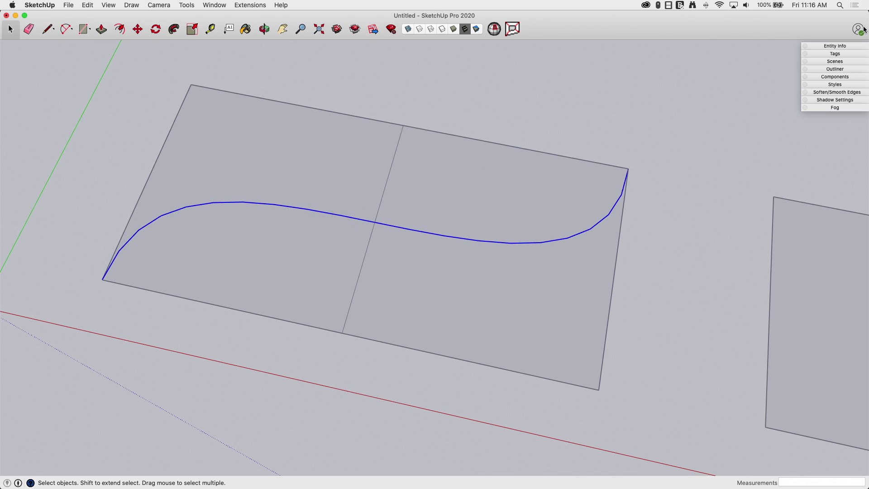
left_click(861, 46)
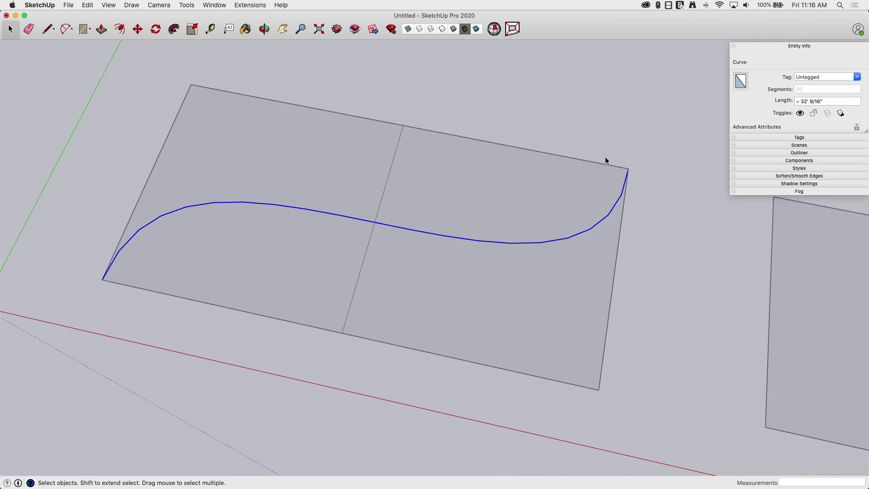
left_click(796, 48)
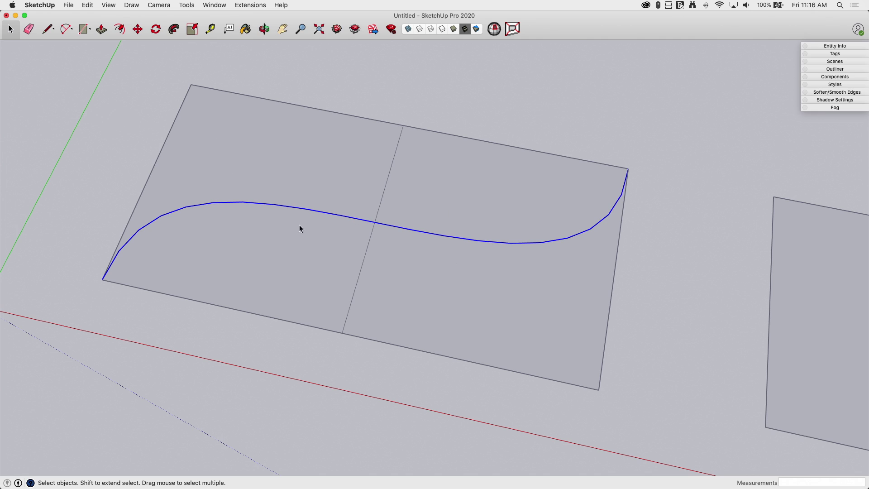
- Draw a degree-4 Bezier curve between opposite corners of the second rectangle, controlled by the far corner, the dividing line's midpoint and the remaining corner
scroll(202, 193, "down", 5)
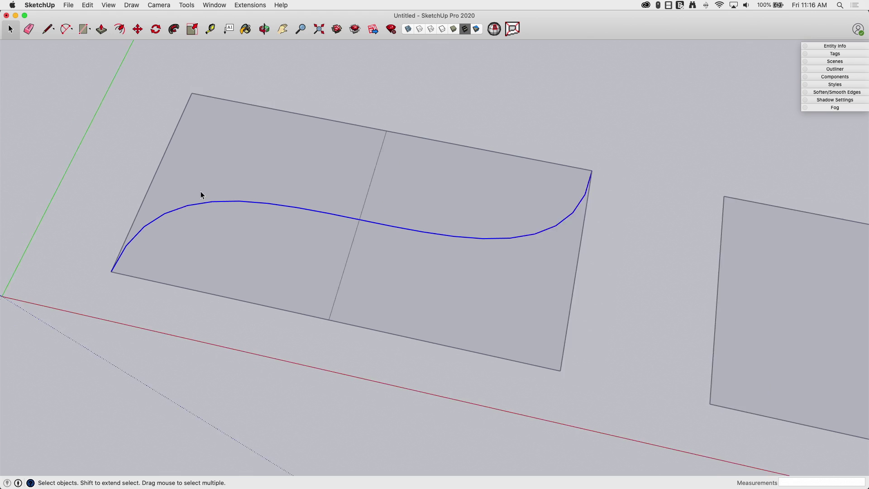
middle_click_drag(202, 194, 198, 212)
scroll(137, 179, "down", 2)
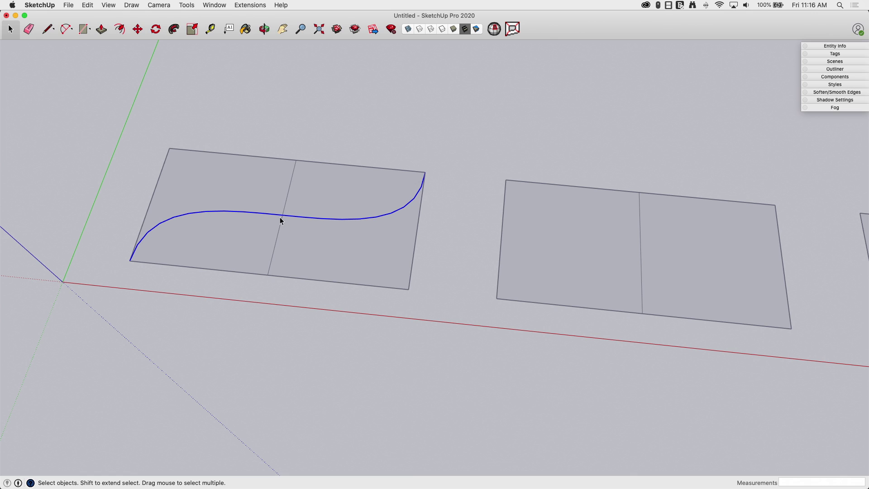
mouse_move(88, 6)
left_mouse_down()
mouse_move(141, 9)
mouse_move(139, 48)
left_mouse_up()
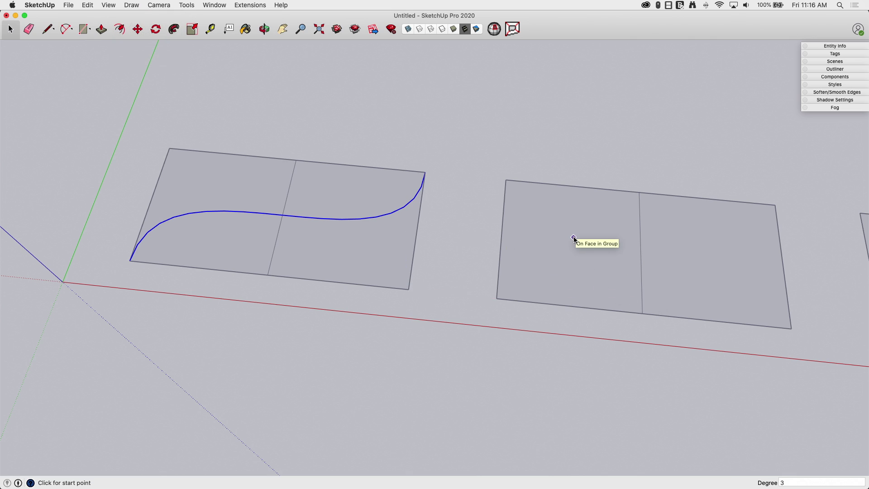
type("4")
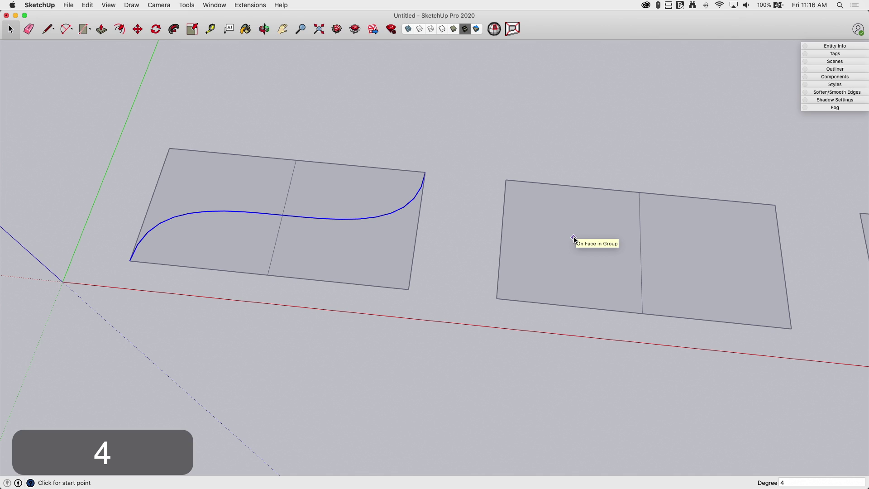
key("Return")
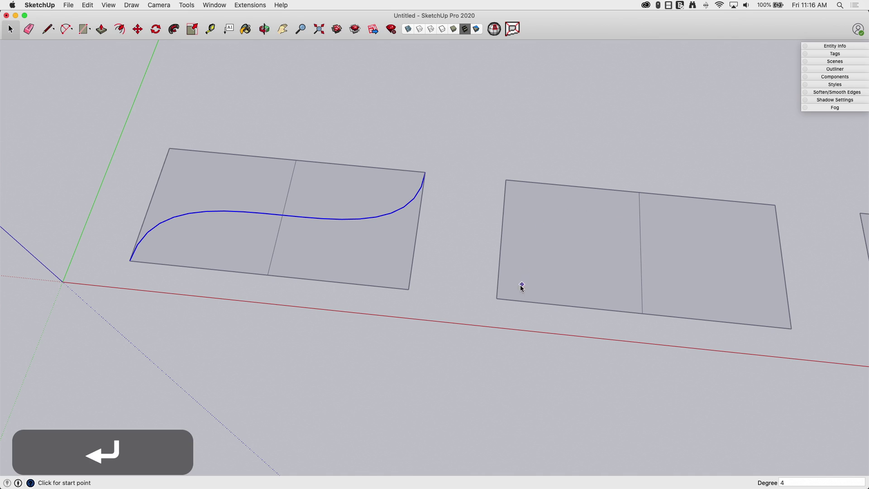
left_click(498, 298)
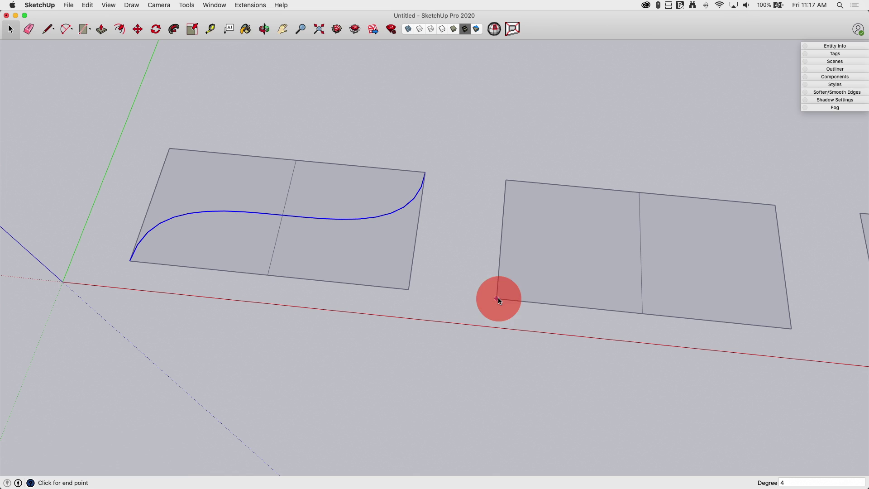
left_click(775, 206)
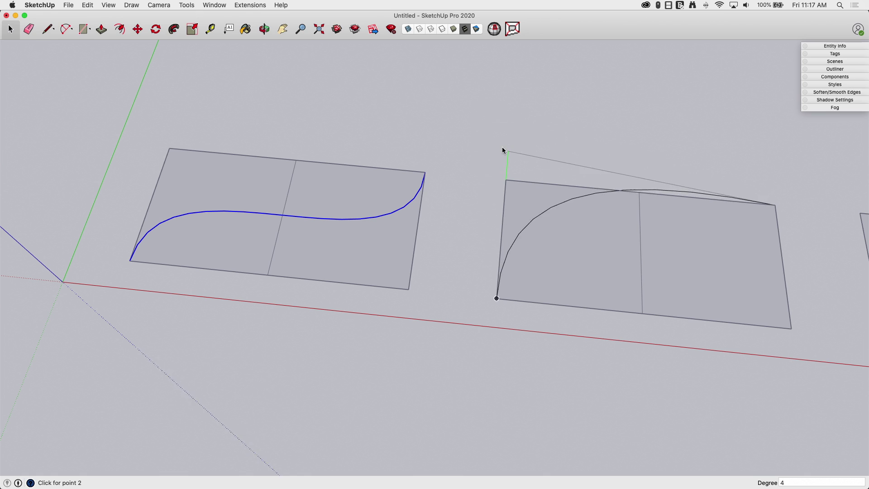
left_click(509, 181)
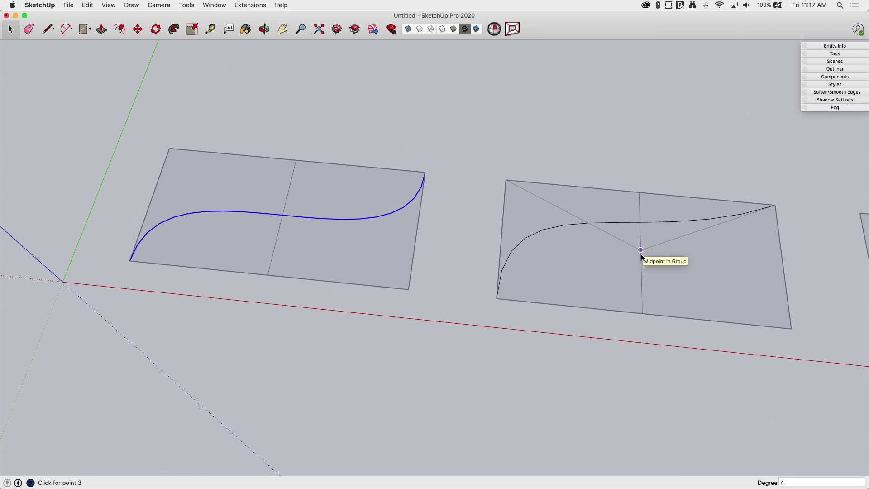
left_click(642, 255)
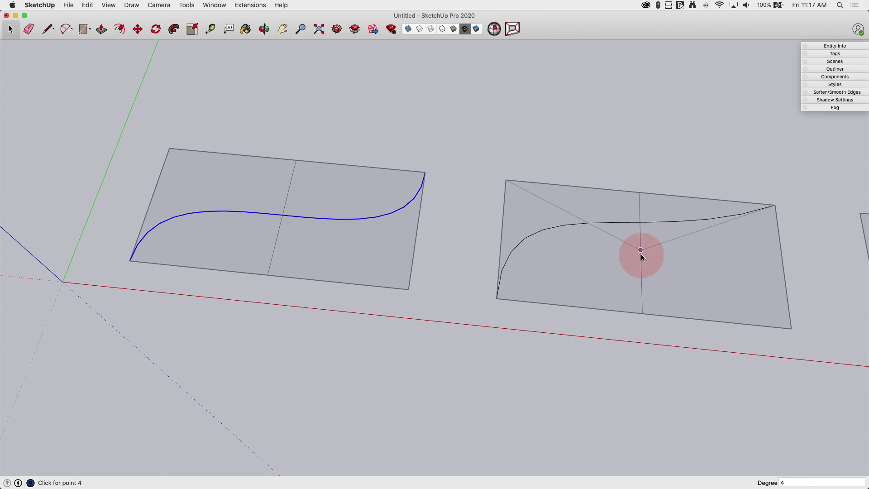
left_click(792, 329)
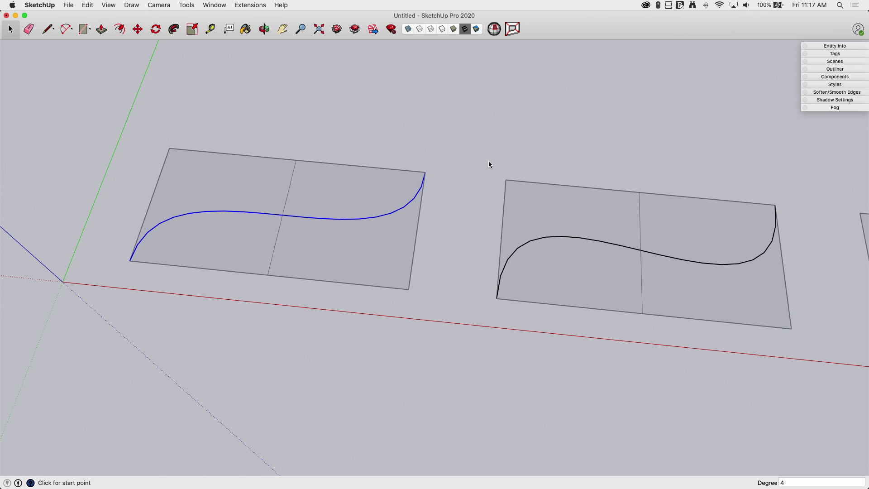
- Draw a degree-5 Bezier curve between opposite corners of the third rectangle, controlled by its other corners and both ends of the dividing line
middle_click_drag(488, 162, 456, 271)
scroll(414, 225, "down", 4)
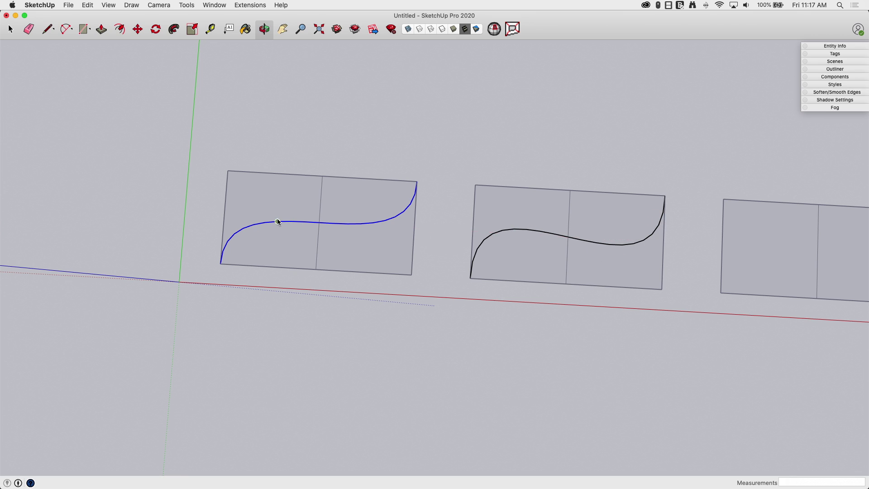
scroll(206, 197, "down", 3)
scroll(657, 247, "up", 4)
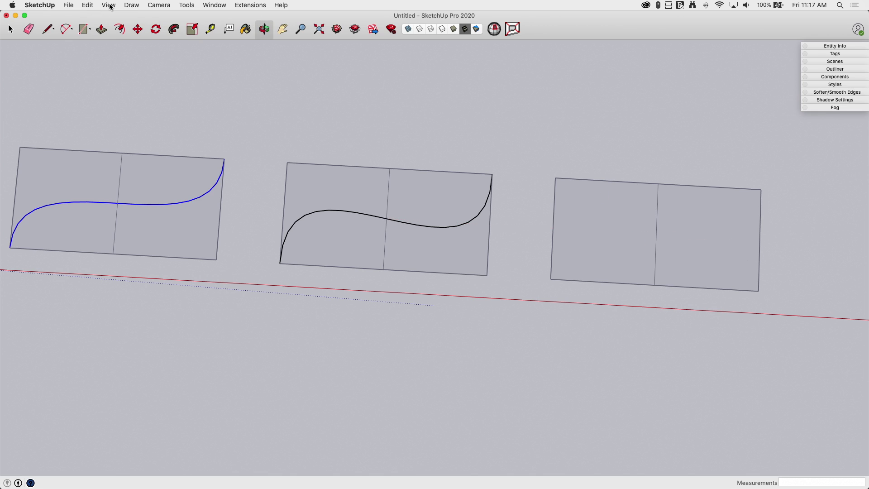
left_click(131, 5)
left_click(141, 56)
left_click(143, 47)
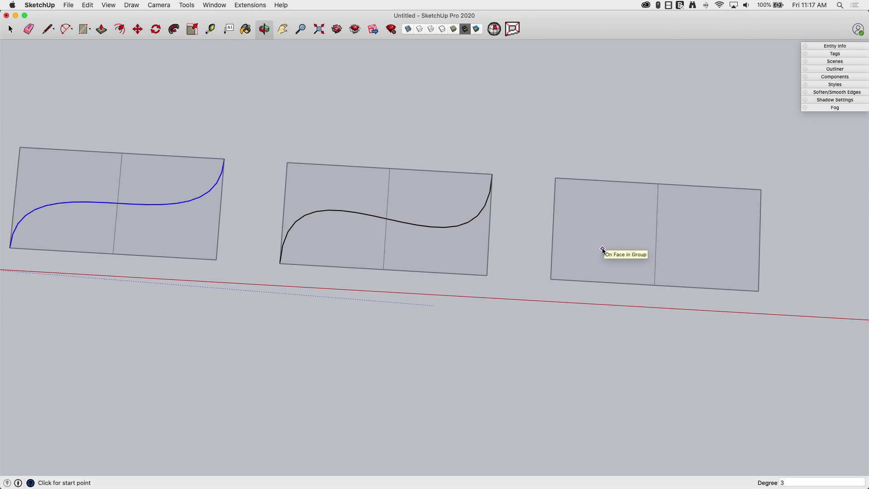
type("5")
key("Return")
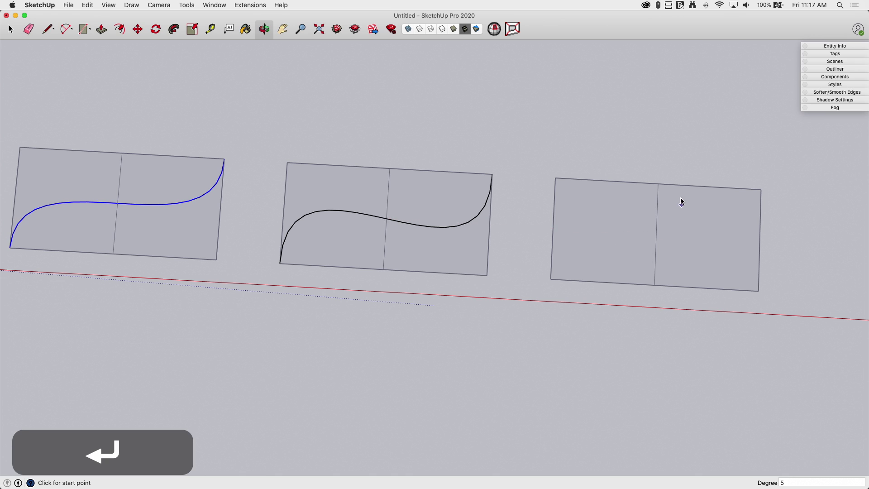
left_click(555, 280)
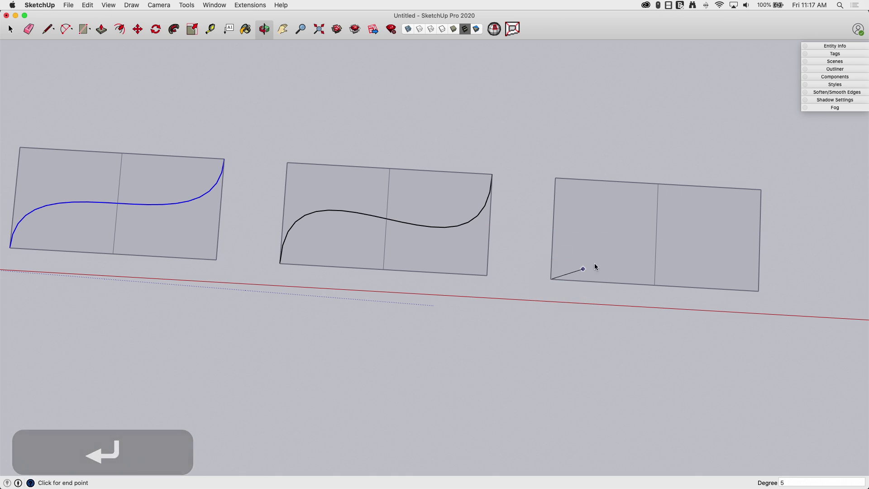
left_click(760, 192)
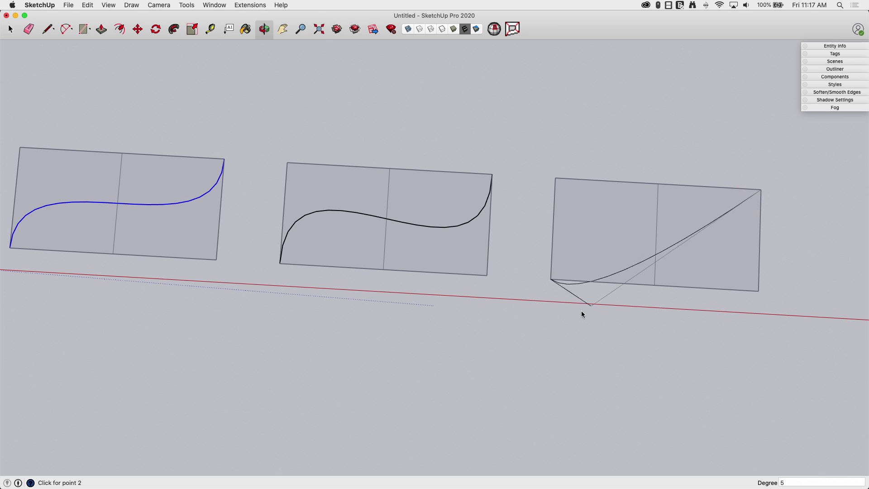
left_click(557, 179)
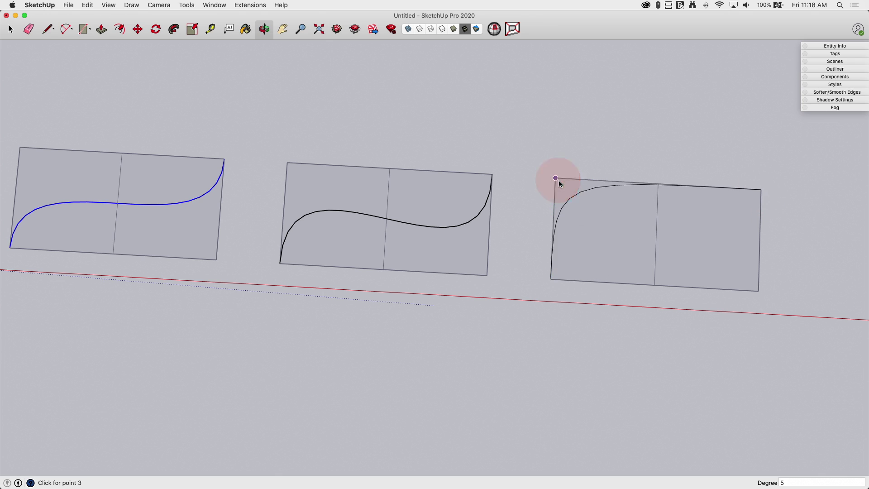
left_click(660, 184)
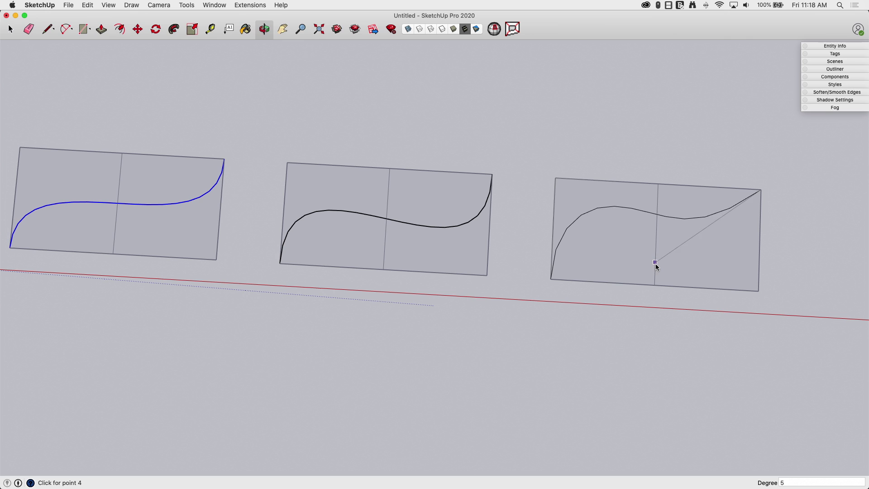
left_click(763, 291)
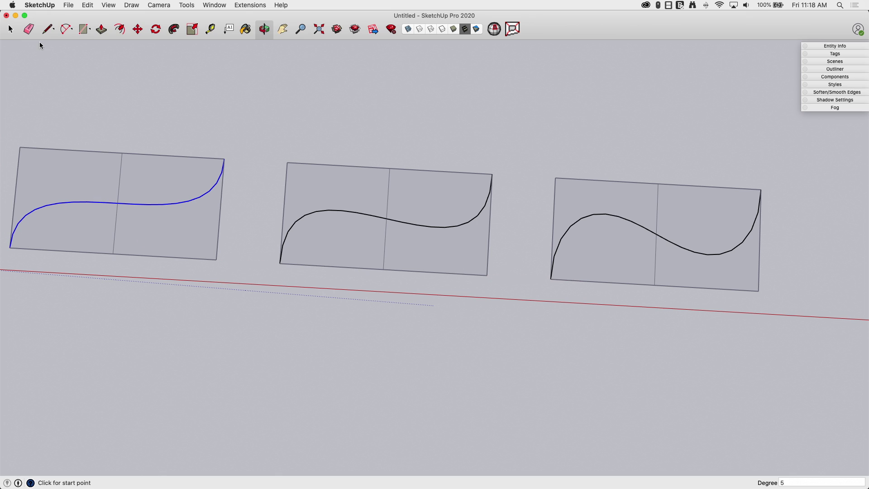
- Compare the curves with a straight line through the middle of all three rectangles, and undo the line
left_click(10, 31)
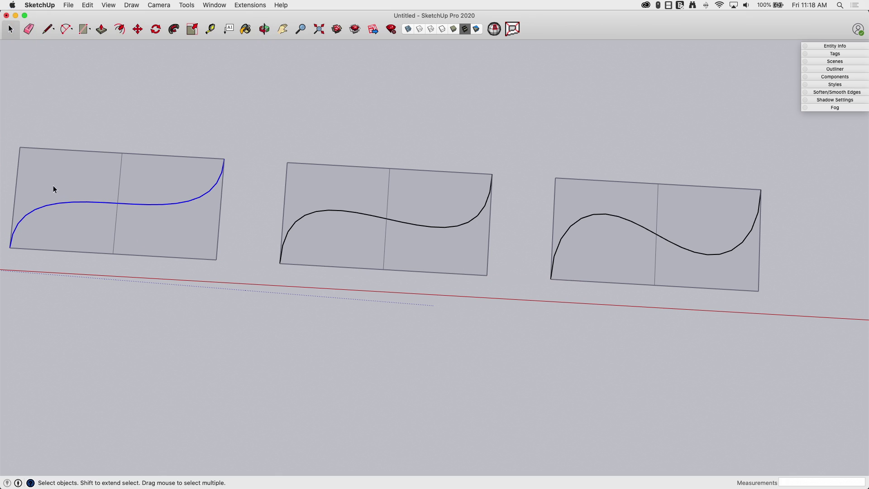
key("l")
left_click(14, 197)
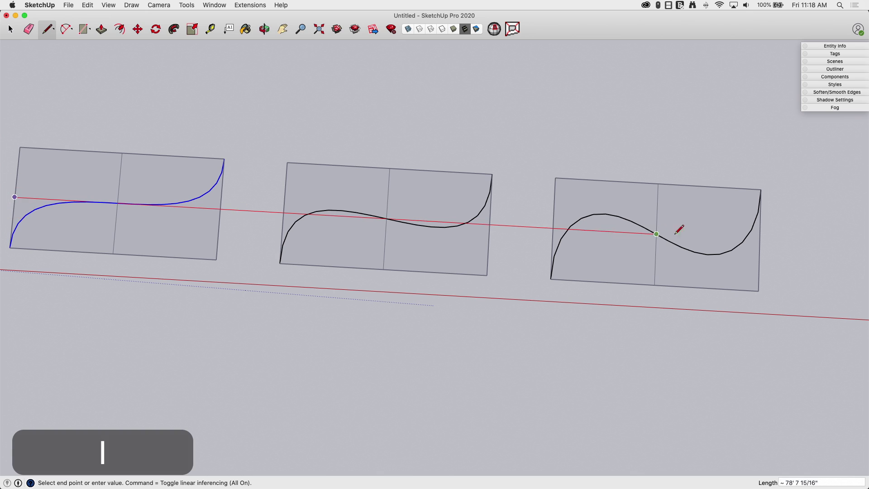
left_click(760, 240)
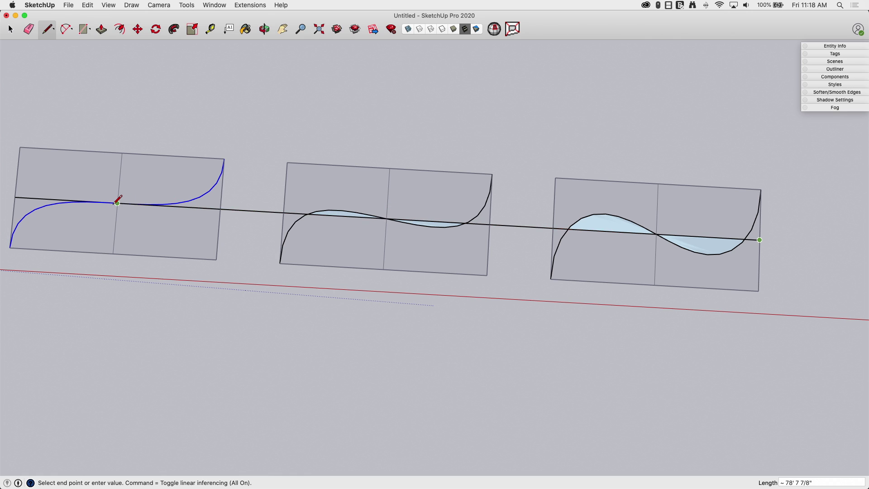
key("super+z")
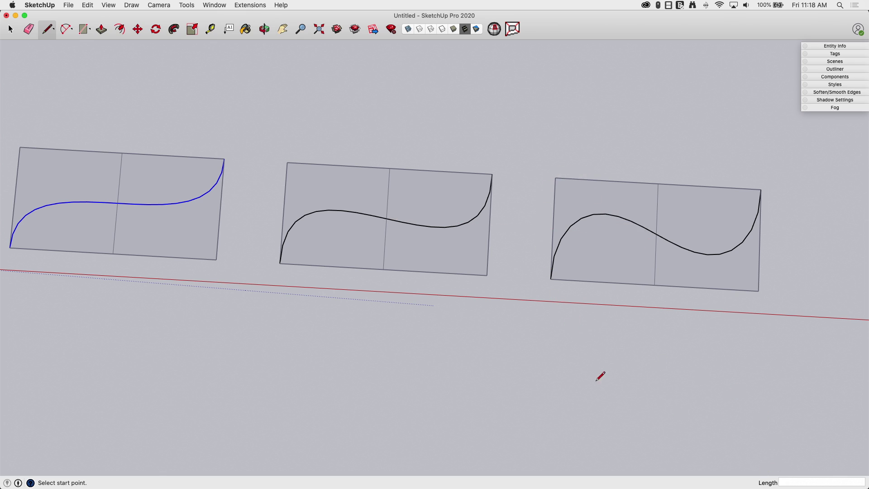
scroll(475, 140, "down", 2)
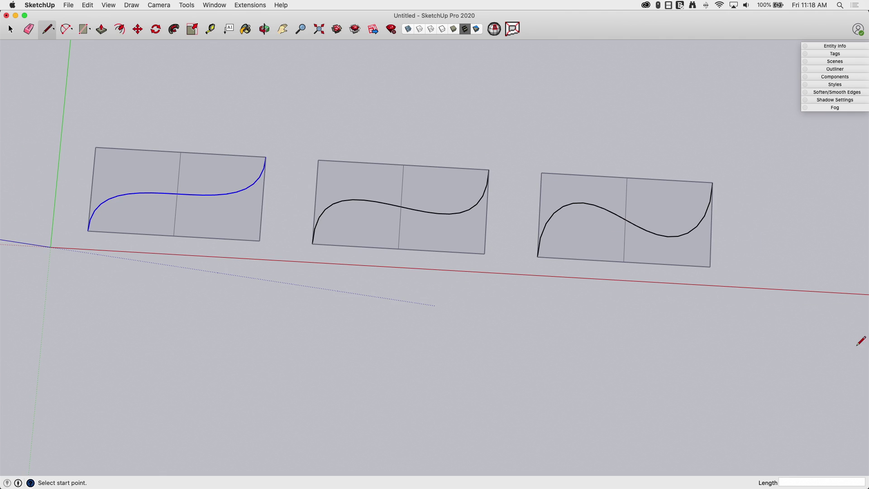
middle_click_drag(784, 305, 626, 144)
scroll(756, 317, "up", 1)
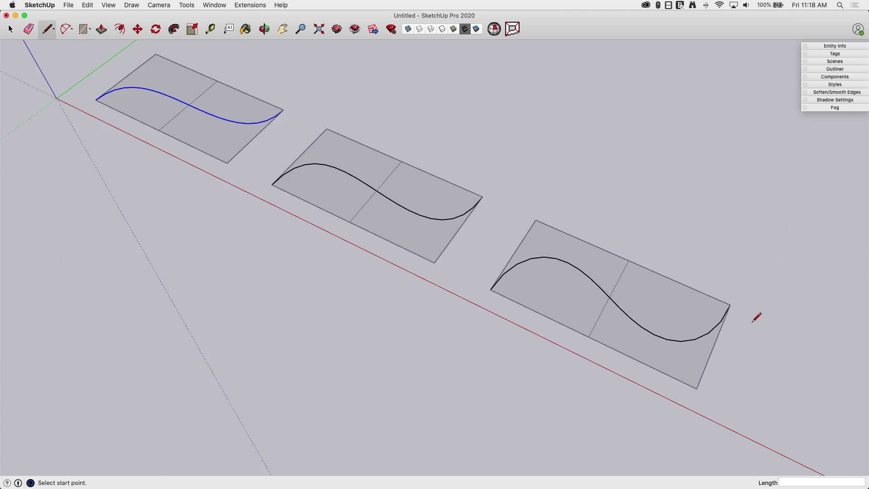